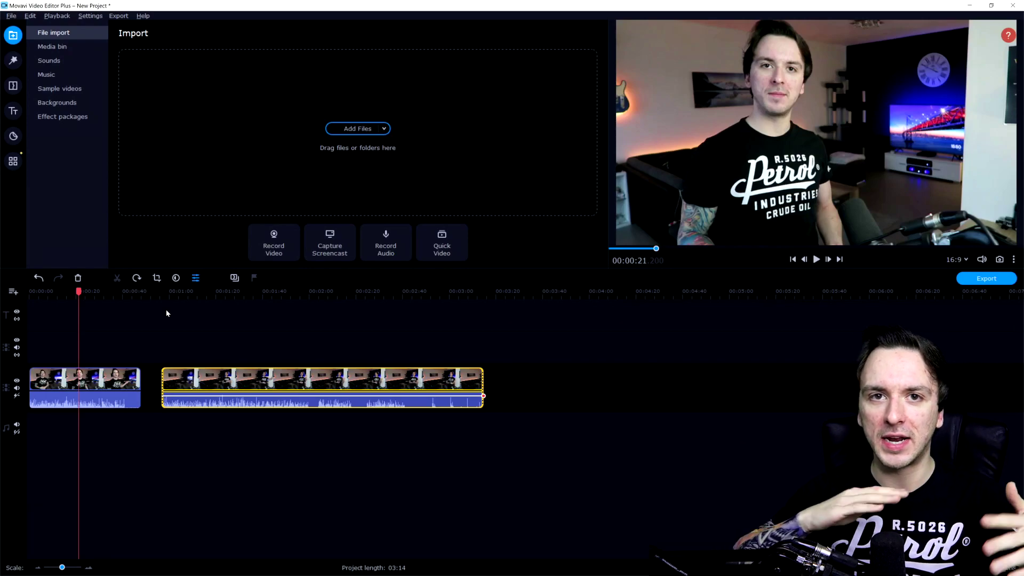
Move the second video clip onto the overlay track and align its start with the end of the first clip's speech, about 00:00:40
{"action": "scroll", "coordinate": [166, 313], "scroll_direction": "up", "scroll_amount": 2}
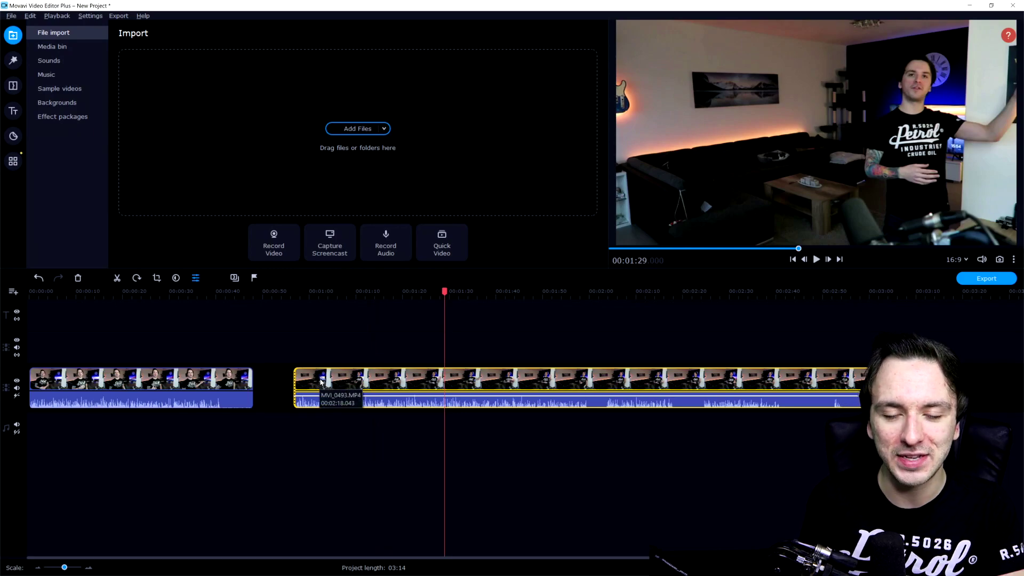
{"action": "left_click_drag", "start_coordinate": [321, 380], "coordinate": [246, 337]}
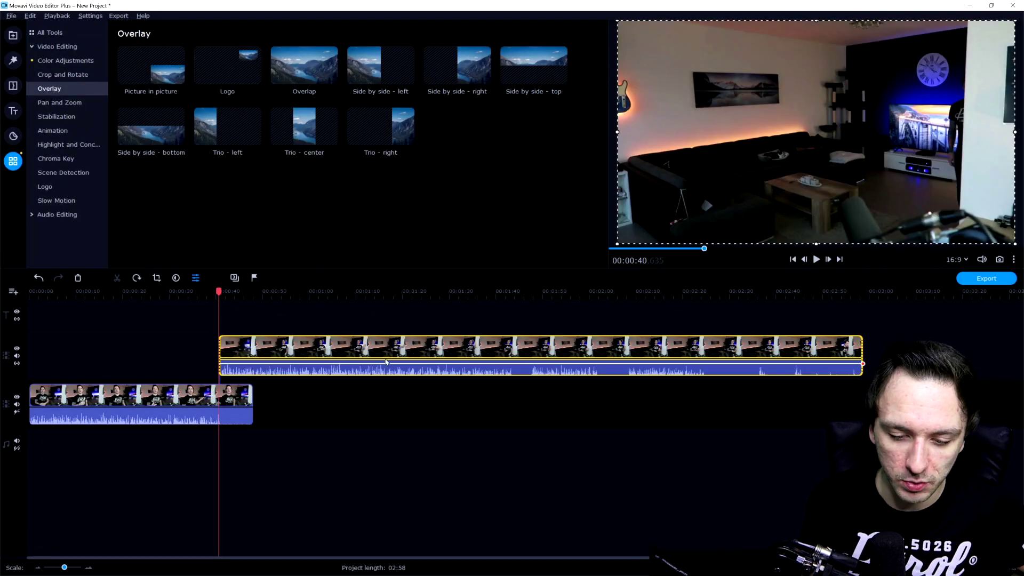
{"action": "left_click", "coordinate": [218, 343]}
{"action": "scroll", "coordinate": [541, 368], "scroll_direction": "up", "scroll_amount": 5}
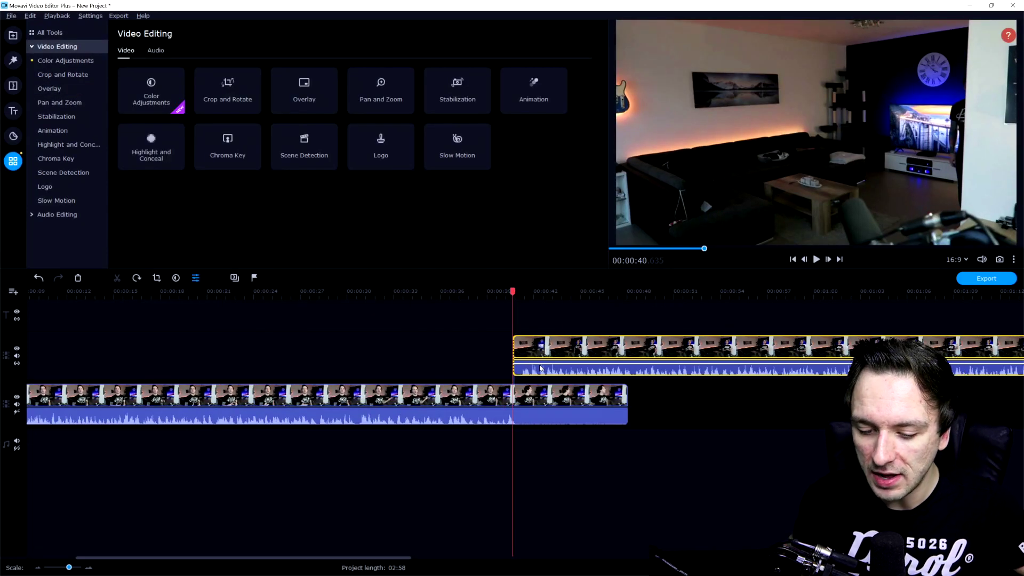
{"action": "scroll", "coordinate": [586, 336], "scroll_direction": "up", "scroll_amount": 3}
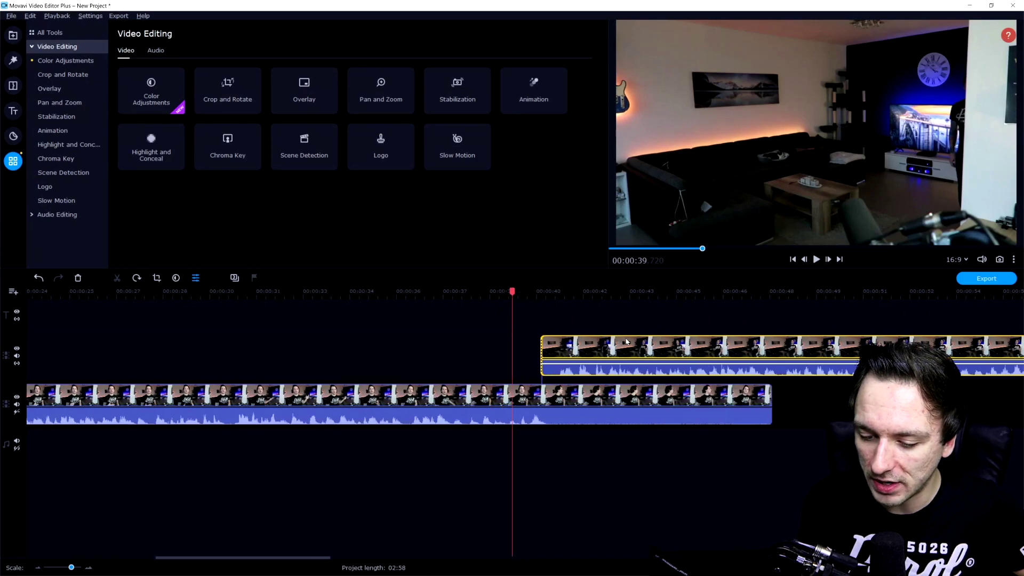
{"action": "left_click_drag", "start_coordinate": [629, 344], "coordinate": [622, 345]}
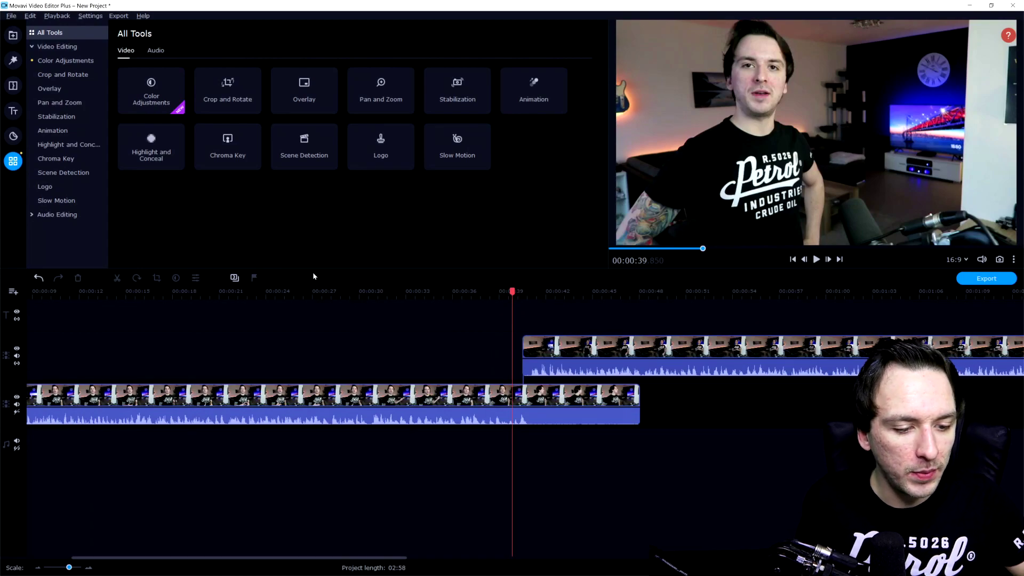
Apply the "Side by side - right" overlay layout to the clip on the overlay track
{"action": "left_click", "coordinate": [538, 291]}
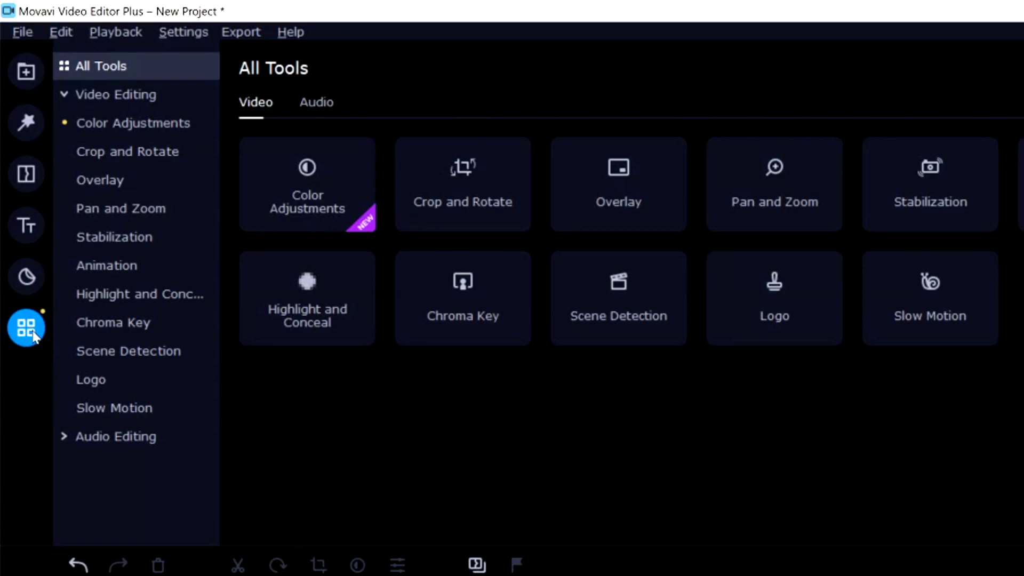
{"action": "left_click", "coordinate": [135, 180]}
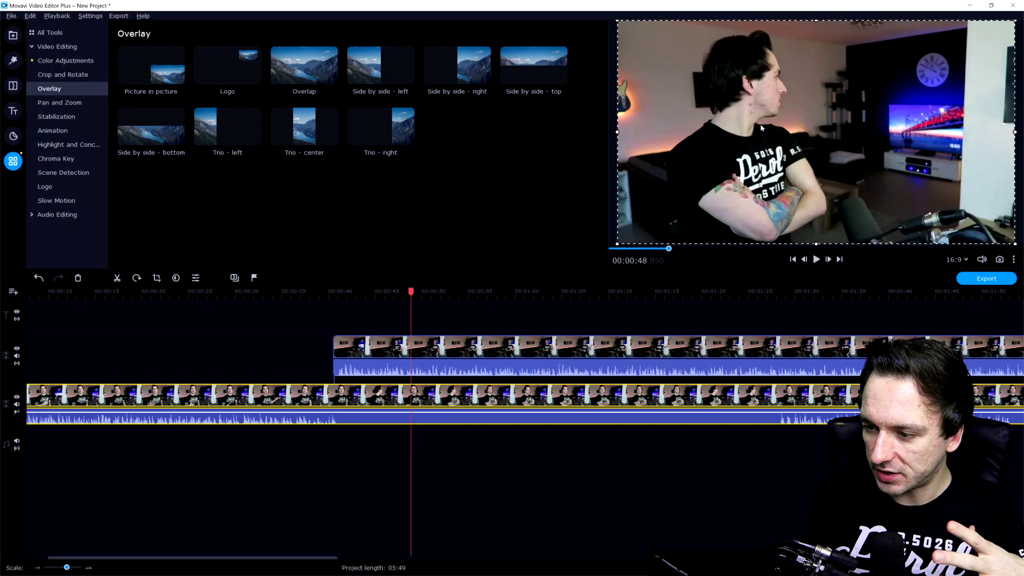
{"action": "left_click", "coordinate": [375, 292]}
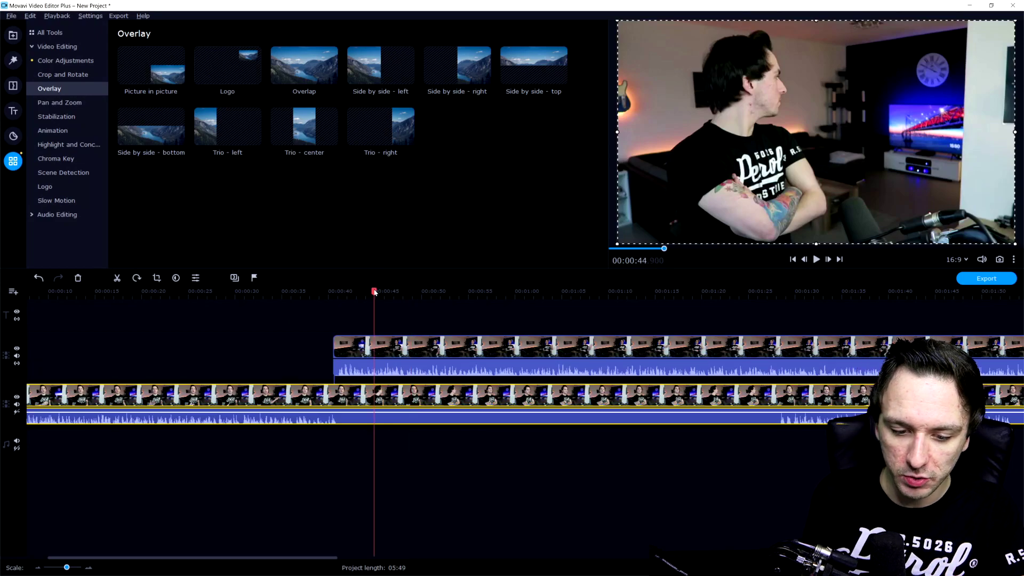
{"action": "left_click", "coordinate": [377, 347]}
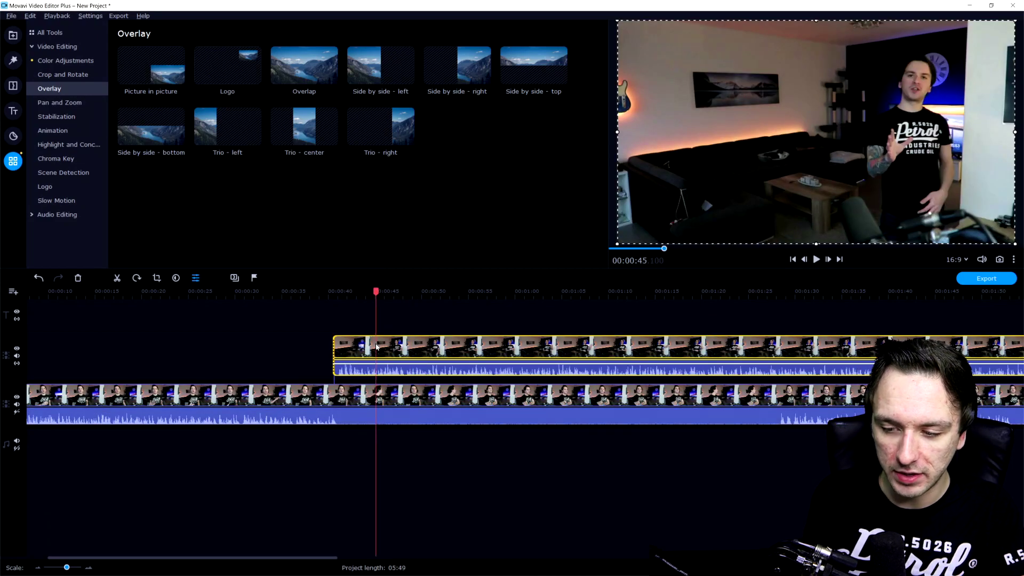
{"action": "left_click", "coordinate": [456, 78]}
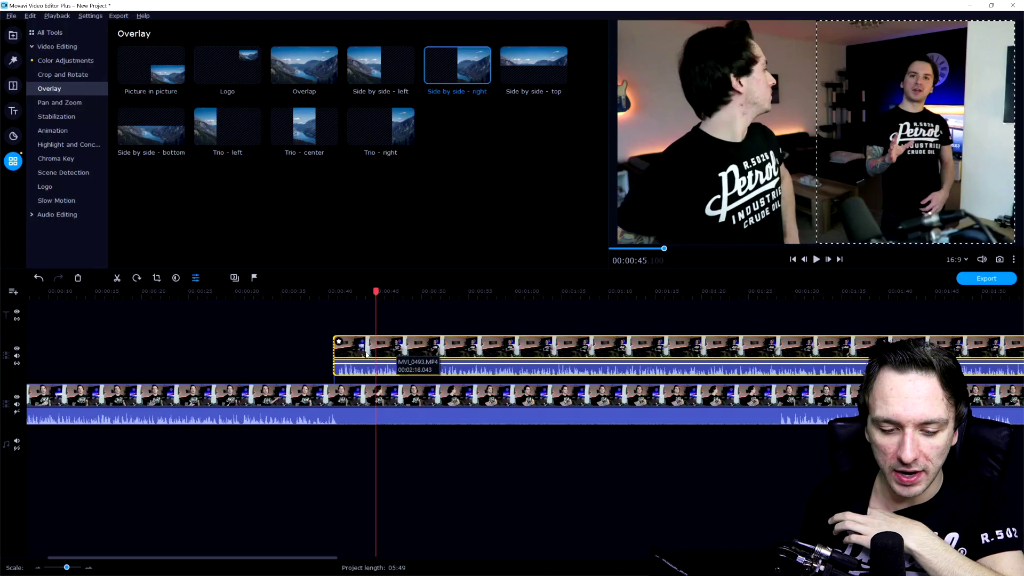
Preview the split screen from the start of the overlay clip and check how the two shots blend
{"action": "left_click", "coordinate": [330, 291]}
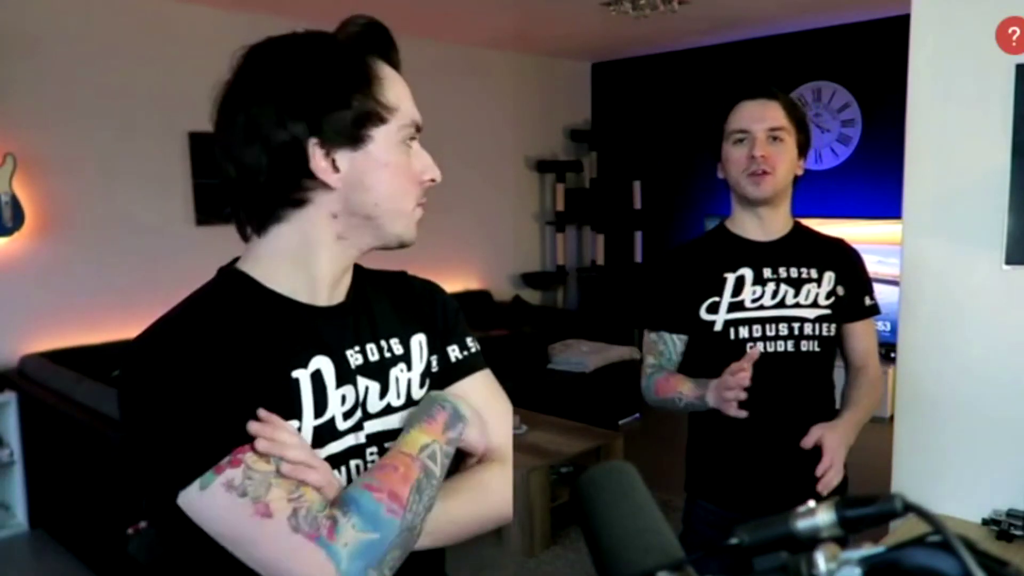
{"action": "key", "text": "Escape"}
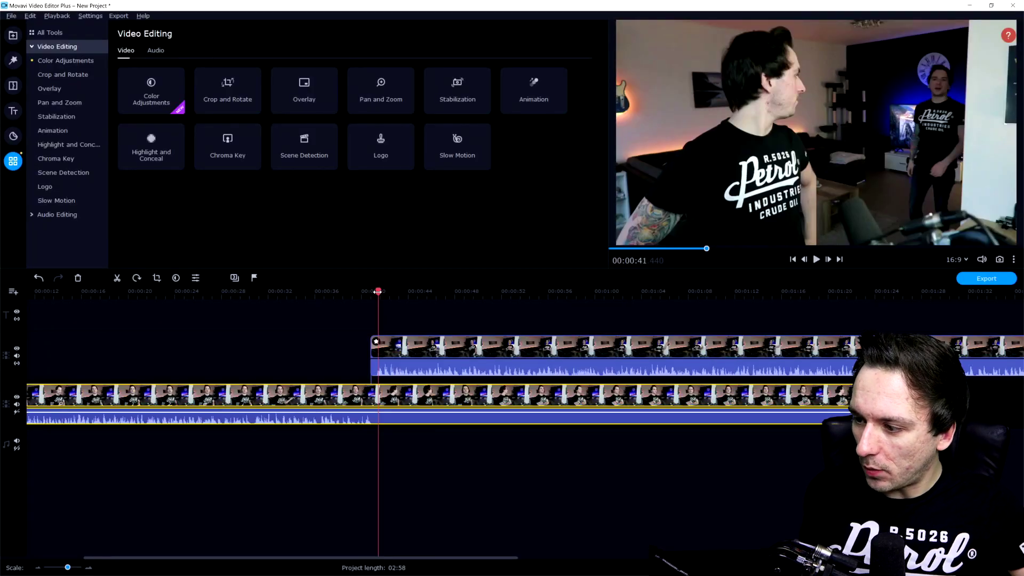
{"action": "left_click", "coordinate": [393, 288]}
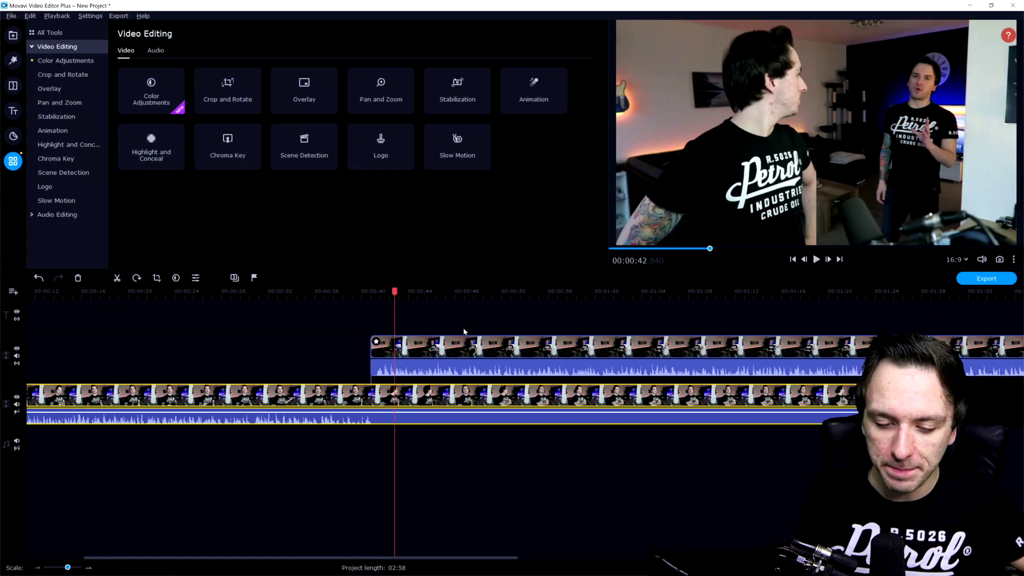
Extend the end of the main-track clip to about 00:01:55 so that its next speaking part is included
{"action": "scroll", "coordinate": [465, 332], "scroll_direction": "right", "scroll_amount": 5}
{"action": "left_click", "coordinate": [288, 395]}
{"action": "scroll", "coordinate": [288, 395], "scroll_direction": "down", "scroll_amount": 2}
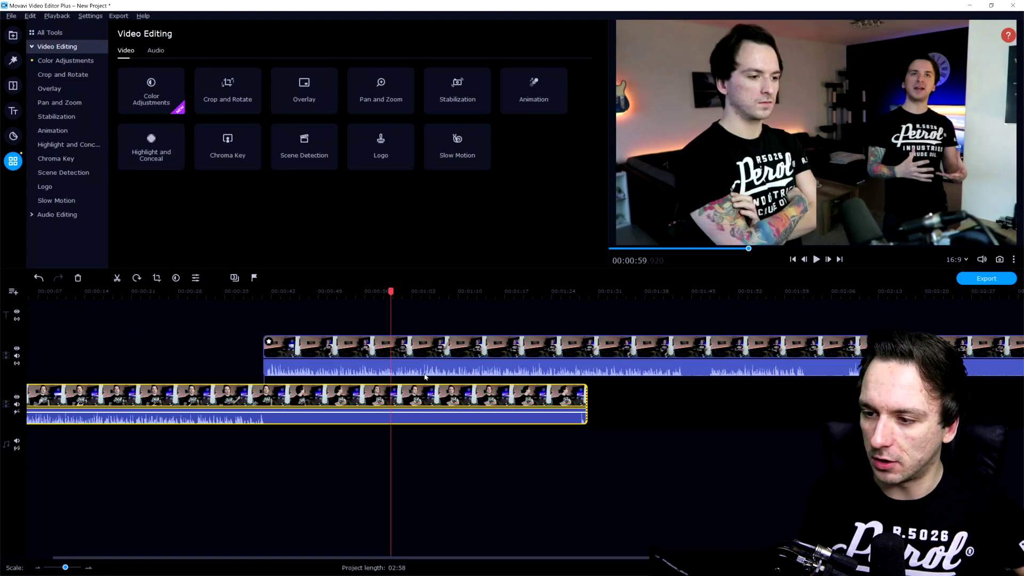
{"action": "left_click_drag", "start_coordinate": [432, 312], "coordinate": [554, 312]}
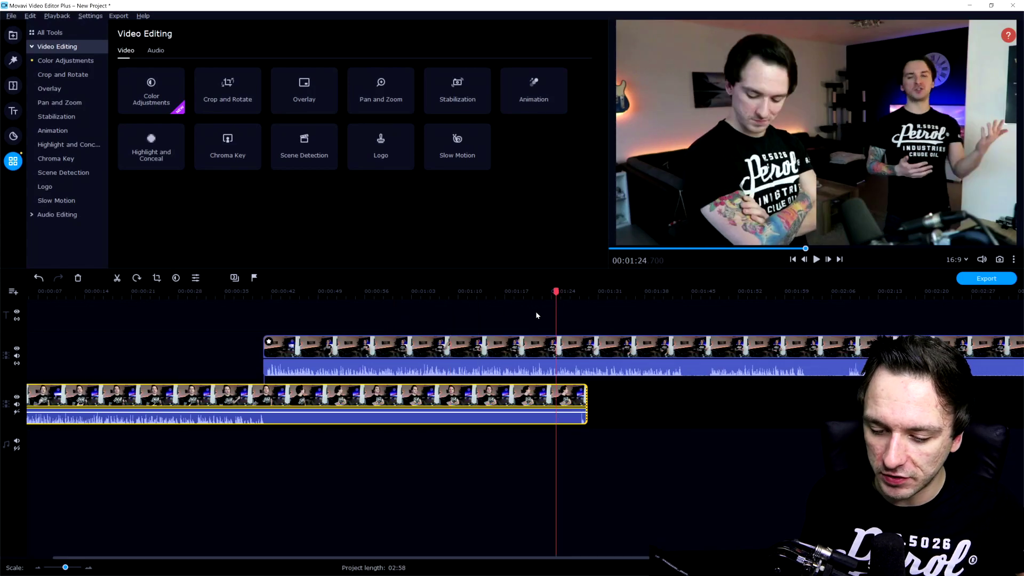
{"action": "left_click_drag", "start_coordinate": [586, 396], "coordinate": [754, 395]}
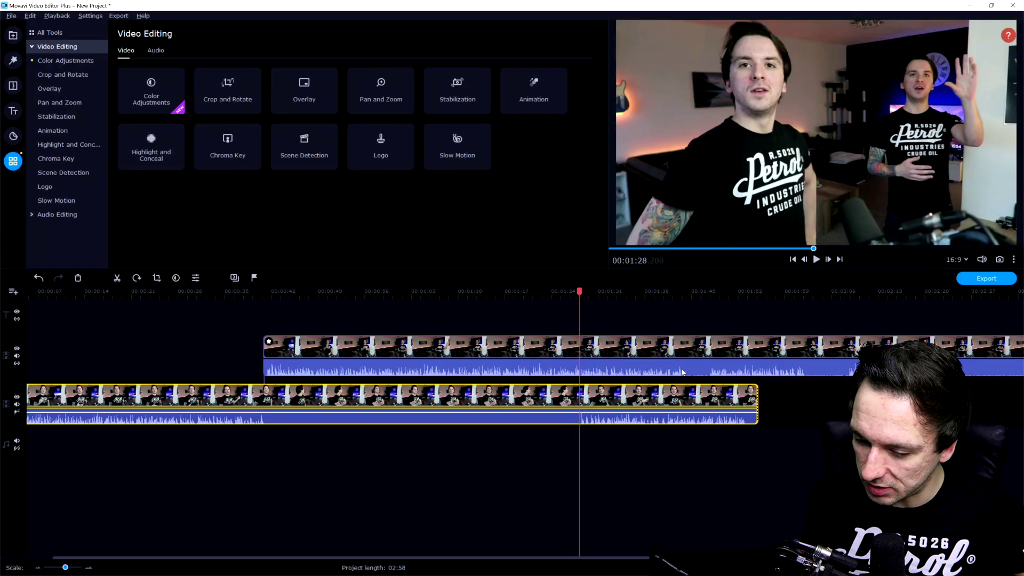
Split the main-track clip at 00:01:27.850, just before its speech resumes, and move the second part to start at about 00:01:44
{"action": "left_click", "coordinate": [578, 400]}
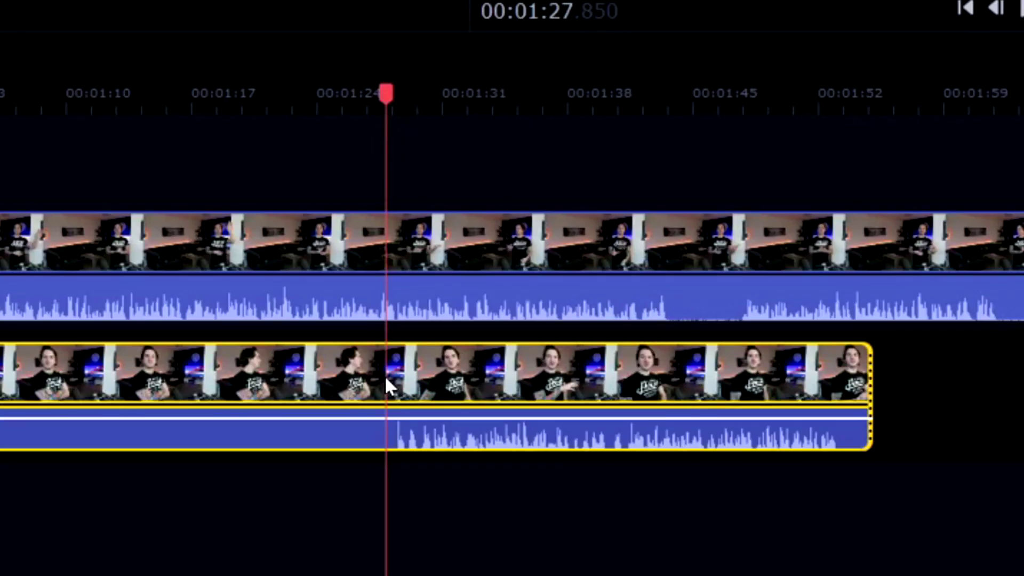
{"action": "key", "text": "ctrl+b"}
{"action": "left_click", "coordinate": [572, 364]}
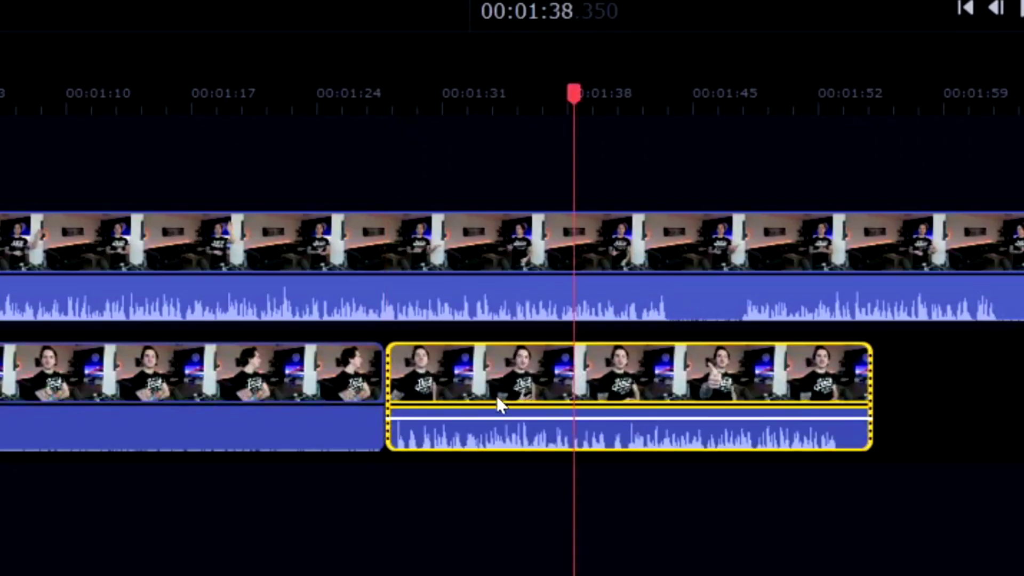
{"action": "left_click_drag", "start_coordinate": [497, 396], "coordinate": [739, 370]}
{"action": "left_click_drag", "start_coordinate": [714, 285], "coordinate": [729, 281]}
Split the silent main-track section at 00:01:13.570 and move its end piece into the gap before the next speaking part
{"action": "left_click", "coordinate": [408, 314]}
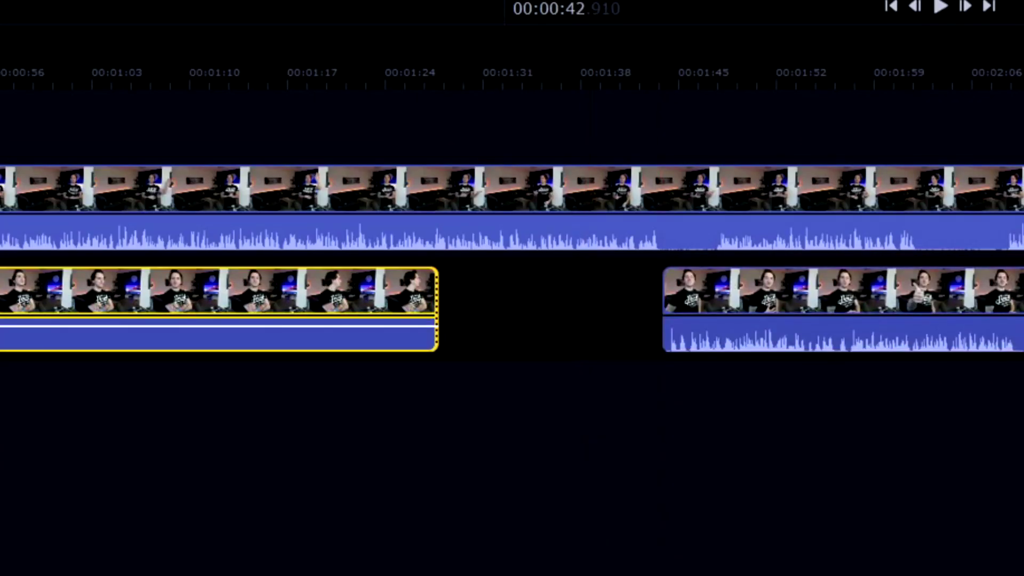
{"action": "left_click", "coordinate": [329, 294]}
{"action": "left_click", "coordinate": [239, 295]}
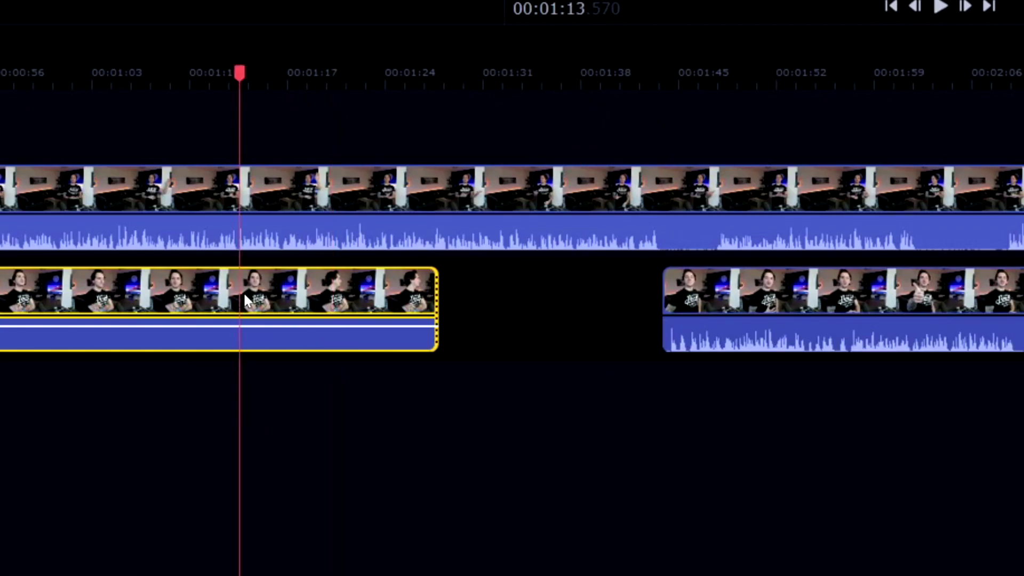
{"action": "key", "text": "ctrl+b"}
{"action": "left_click", "coordinate": [311, 303]}
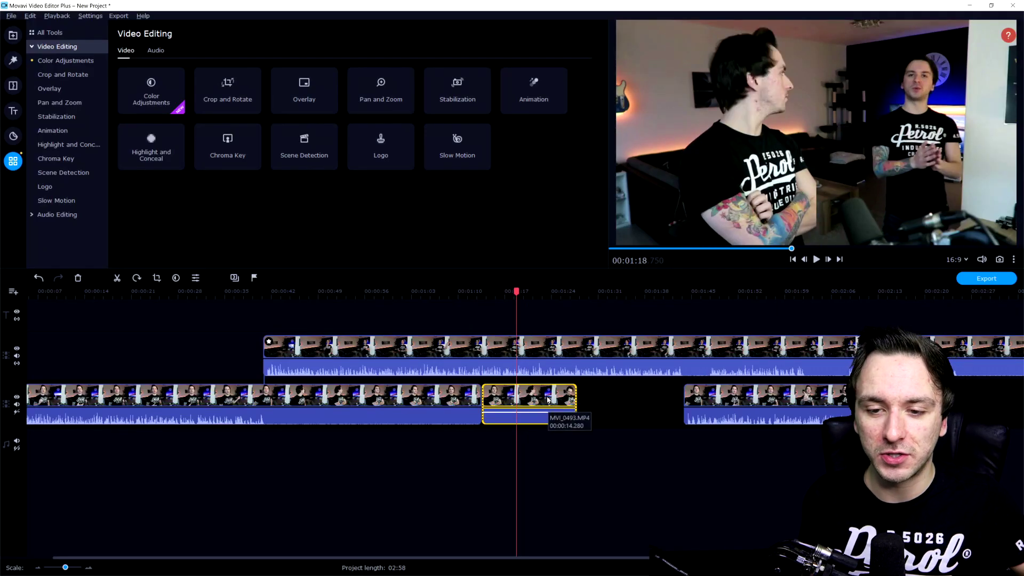
{"action": "left_click_drag", "start_coordinate": [546, 409], "coordinate": [622, 405]}
{"action": "left_click_drag", "start_coordinate": [385, 234], "coordinate": [403, 223]}
{"action": "left_click", "coordinate": [426, 217]}
{"action": "right_click", "coordinate": [446, 216]}
{"action": "key", "text": "Escape"}
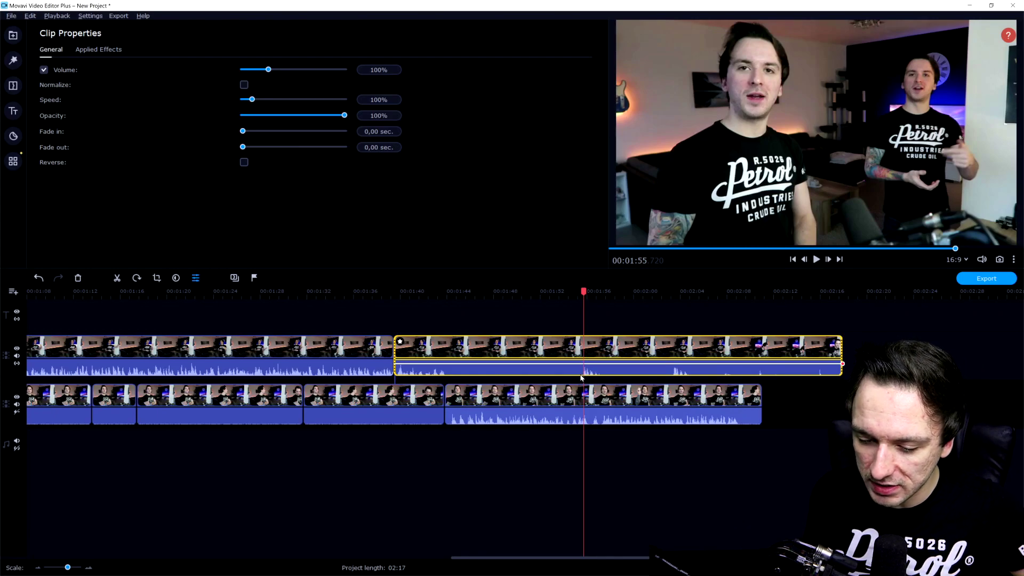
Split the overlay clip at about 00:01:55, before its next speech, and move the second part to start at about 00:02:08
{"action": "key", "text": "ctrl+b"}
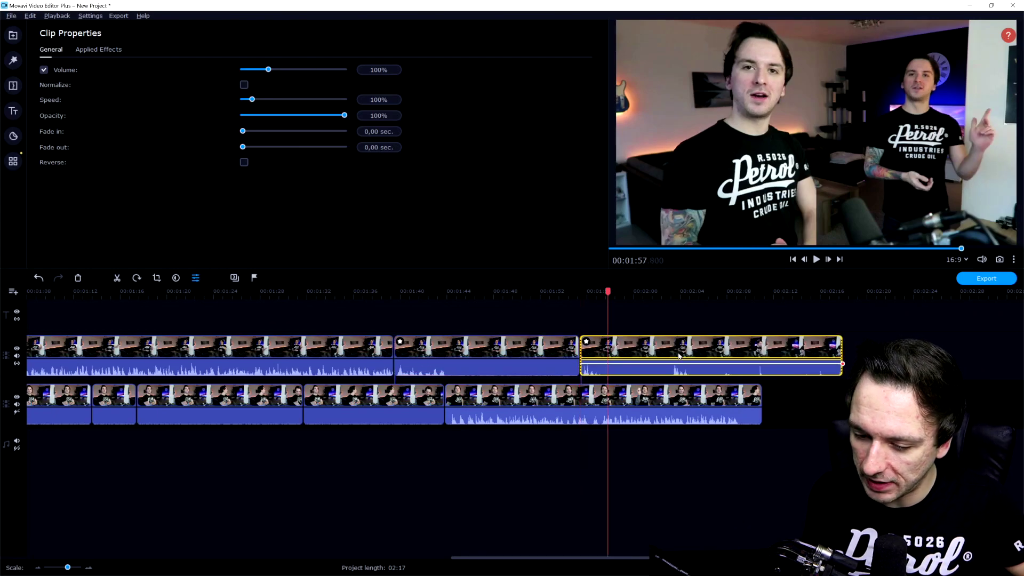
{"action": "left_click_drag", "start_coordinate": [670, 347], "coordinate": [852, 347]}
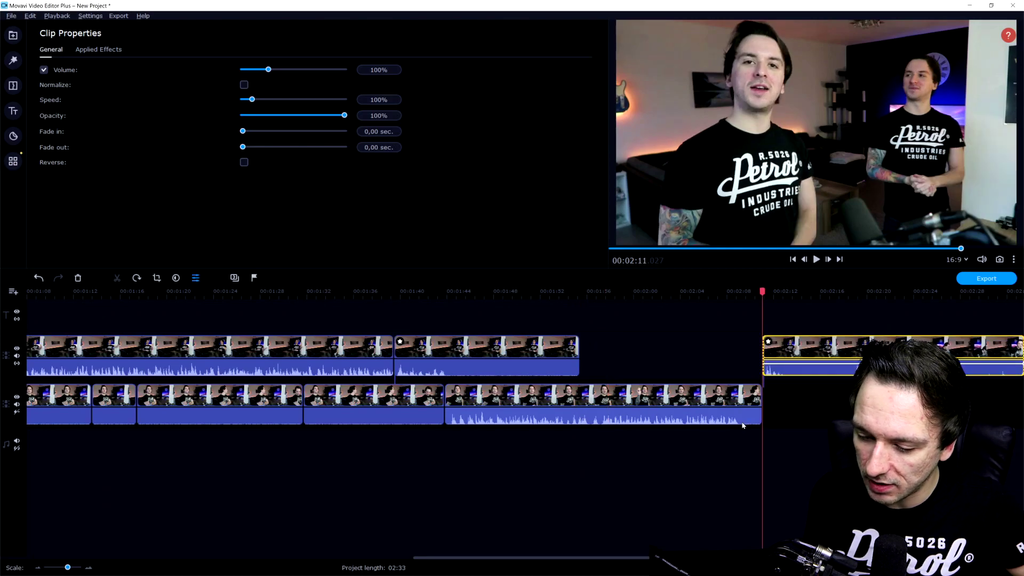
{"action": "left_click", "coordinate": [789, 406]}
{"action": "left_click_drag", "start_coordinate": [795, 350], "coordinate": [762, 349]}
Split the overlay clip at 00:01:44.320, where its speech ends, and duplicate the silent piece that follows
{"action": "left_click", "coordinate": [451, 352]}
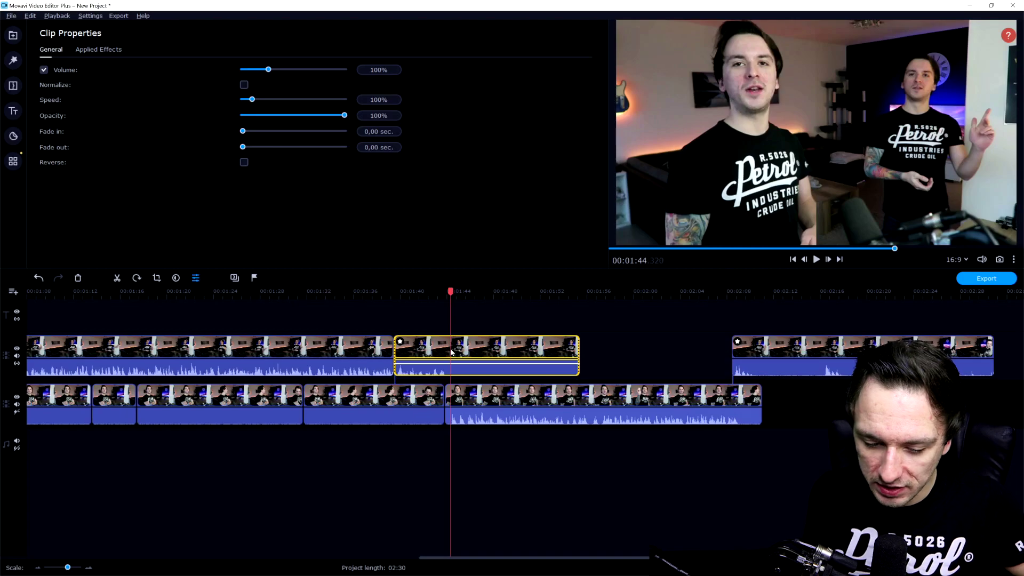
{"action": "key", "text": "ctrl+b"}
{"action": "left_click", "coordinate": [490, 346]}
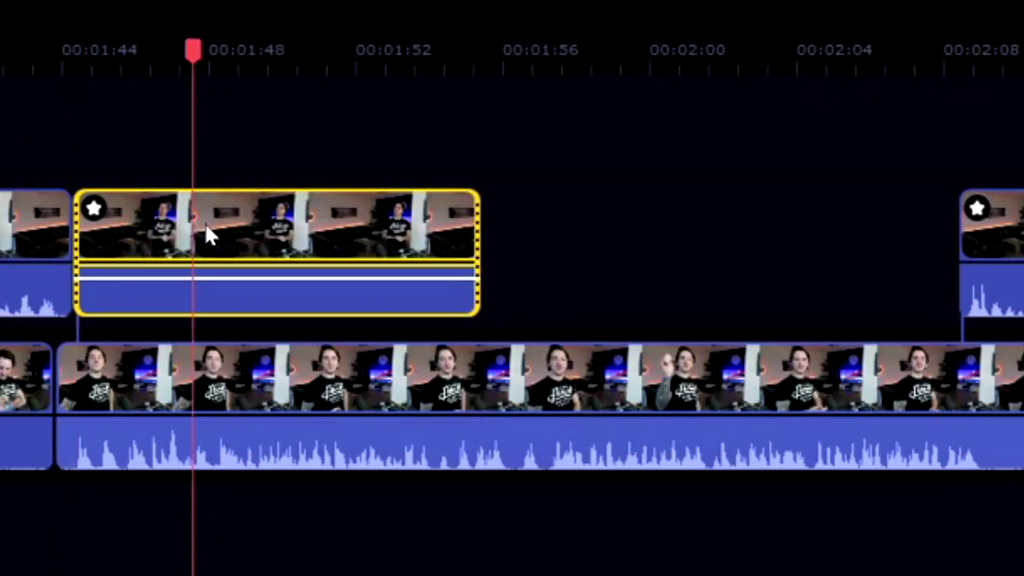
{"action": "left_click", "coordinate": [265, 223]}
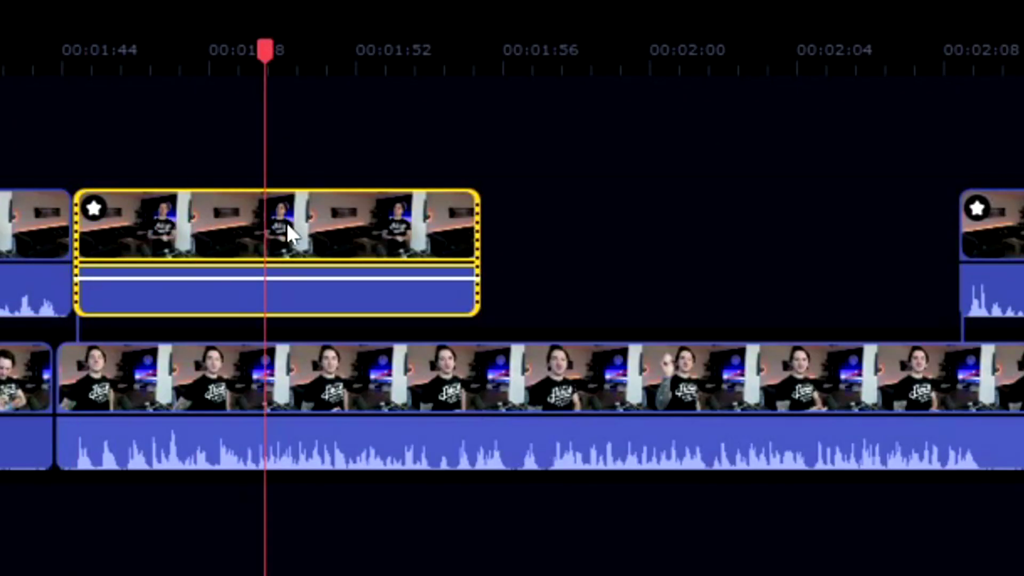
{"action": "left_click", "coordinate": [525, 247]}
{"action": "key", "text": "ctrl+v"}
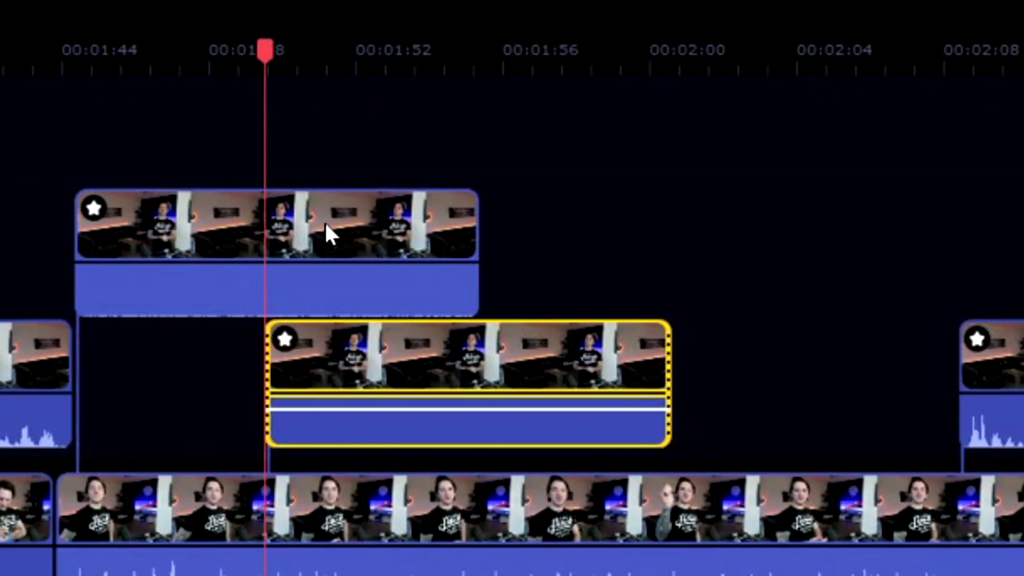
Arrange the silent piece and its duplicate to fill the overlay track's gap before the next speaking part, and check the result
{"action": "left_click_drag", "start_coordinate": [403, 343], "coordinate": [233, 357]}
{"action": "left_click_drag", "start_coordinate": [211, 247], "coordinate": [645, 381]}
{"action": "left_click_drag", "start_coordinate": [765, 274], "coordinate": [803, 262]}
{"action": "left_click_drag", "start_coordinate": [553, 235], "coordinate": [506, 228]}
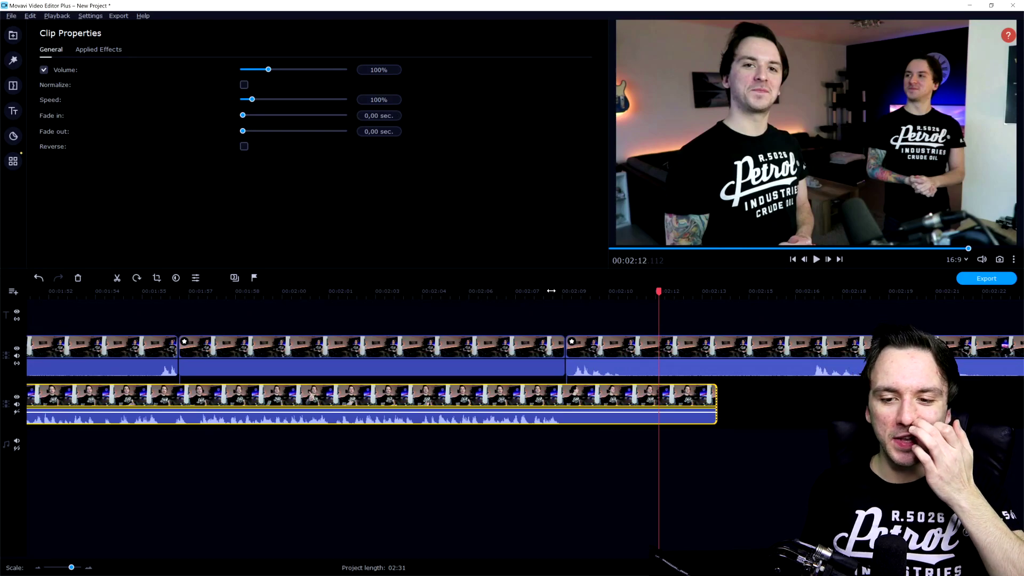
{"action": "left_click", "coordinate": [444, 291]}
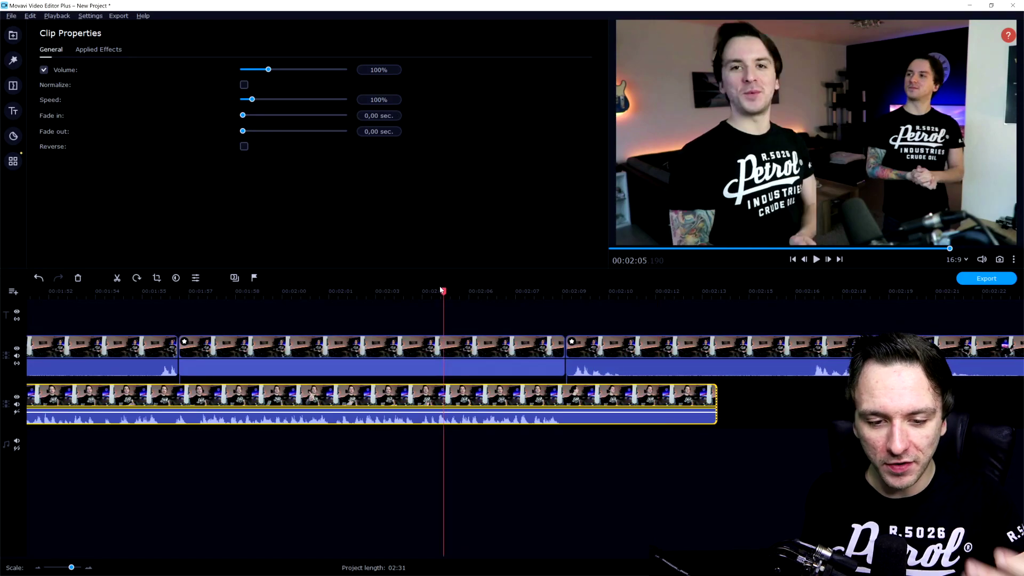